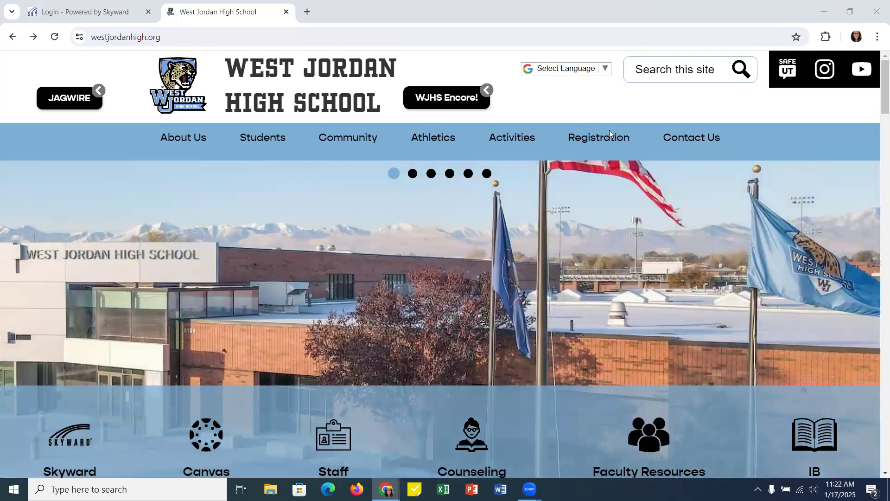
Open the Skyward login page from the West Jordan High School website.
scroll(249, 219, down, 1)
scroll(248, 219, up, 1)
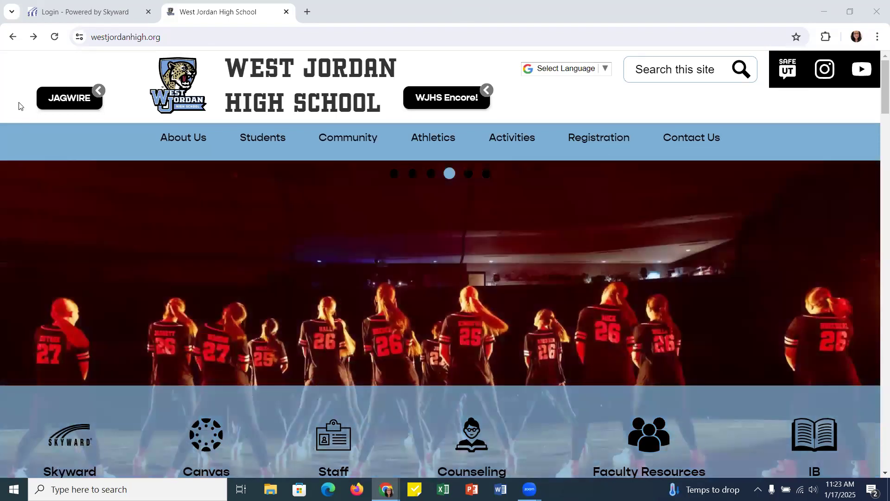
click(81, 444)
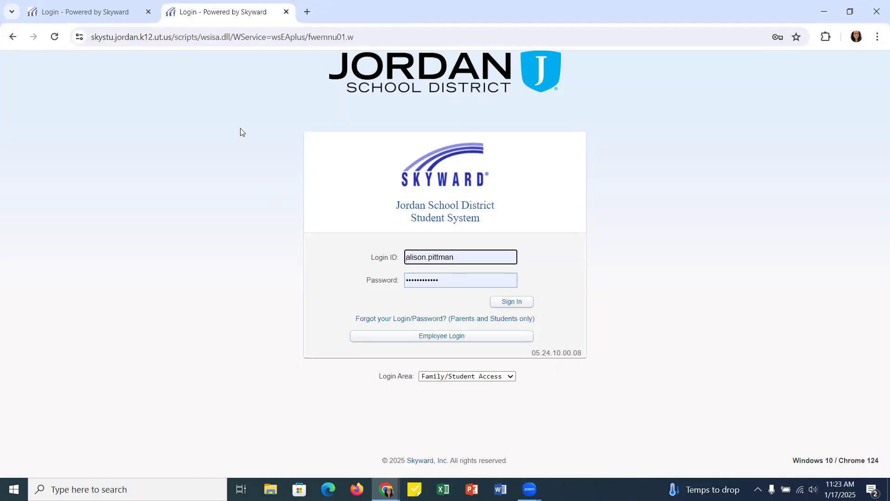
Switch to the Jordan School District Student Training login and sign in to Student Access with the prefilled credentials.
click(112, 11)
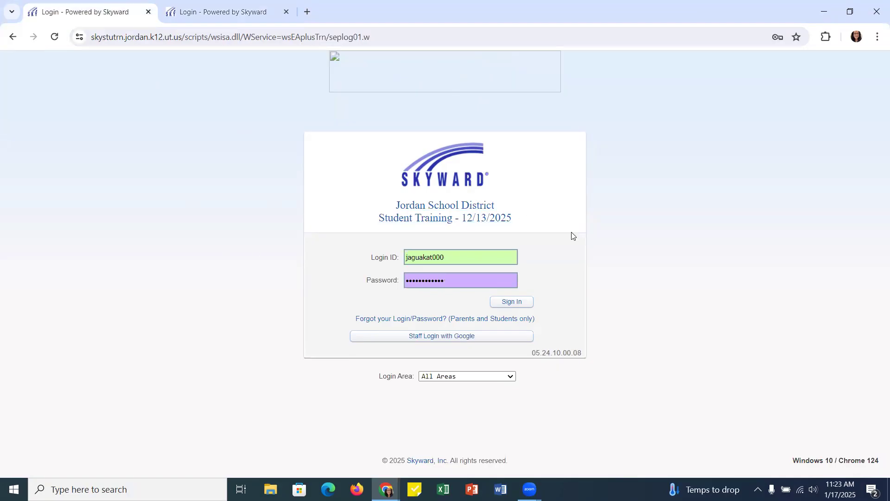
click(516, 303)
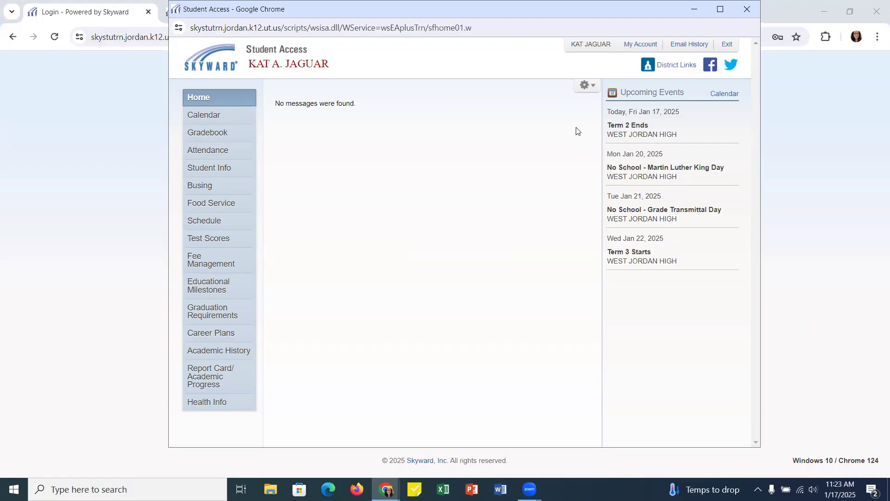
drag(513, 12, 478, 28)
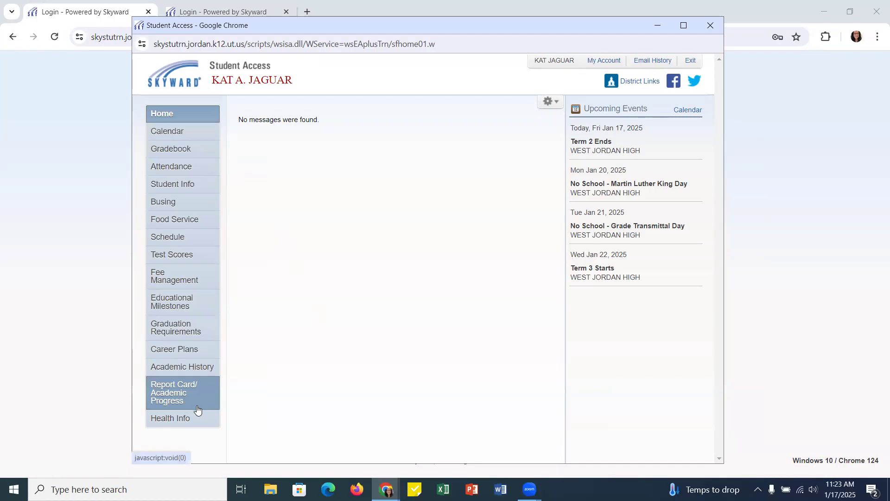
Review the student's graduation requirements, from Language Arts through General Electives, checking required, scheduled and remaining credits.
click(174, 333)
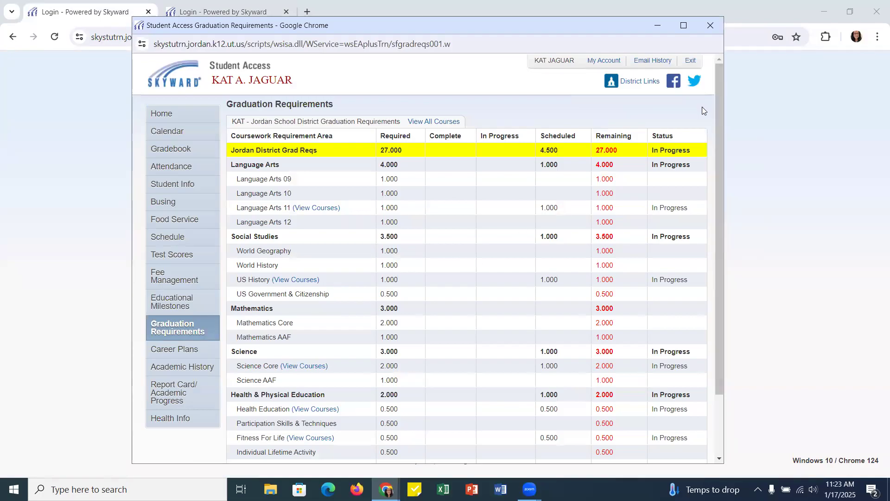
scroll(705, 109, down, 3)
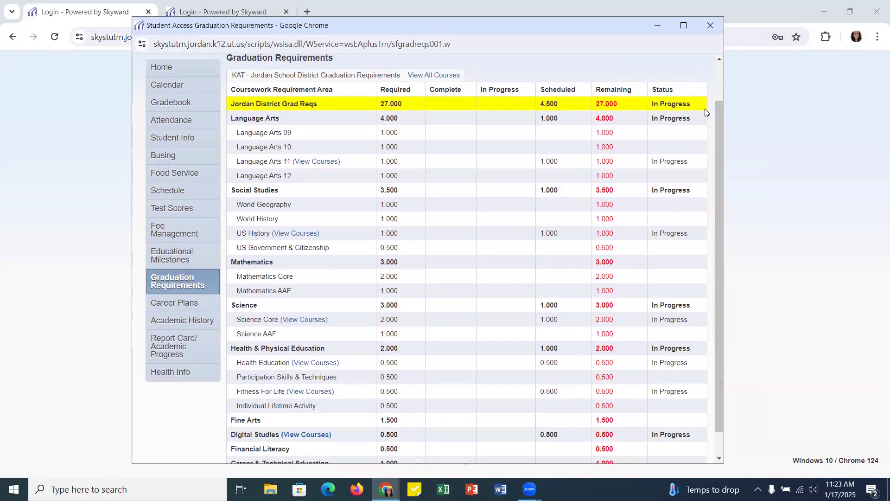
scroll(705, 109, up, 3)
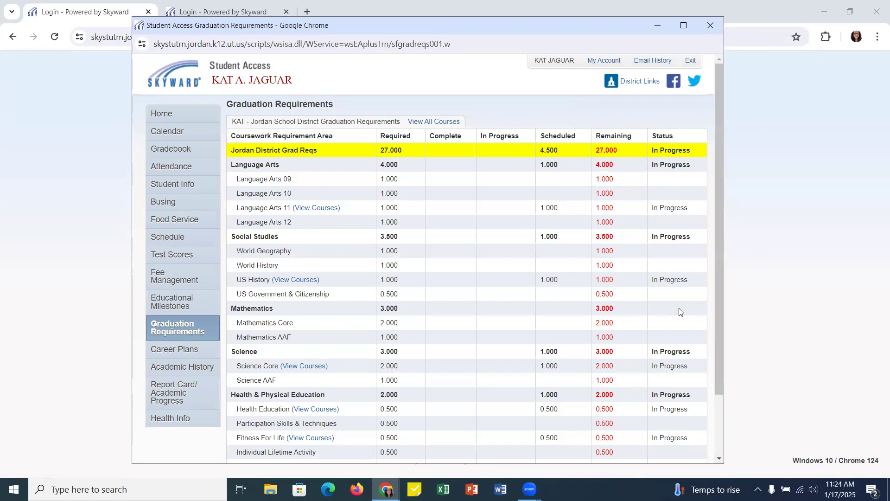
scroll(670, 264, down, 1)
scroll(669, 265, up, 1)
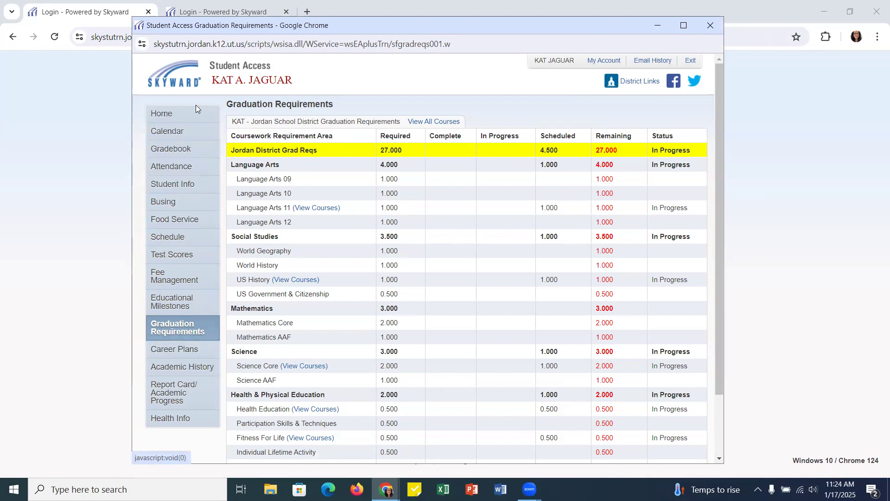
scroll(332, 296, down, 2)
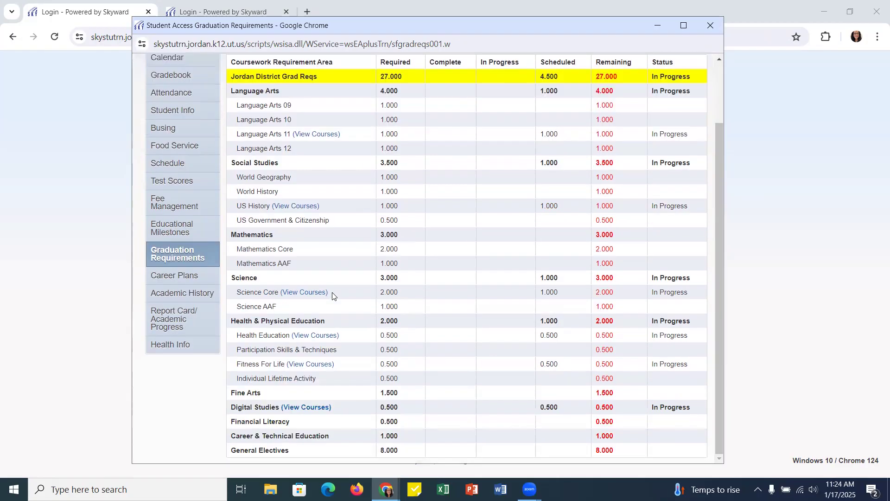
scroll(332, 296, up, 2)
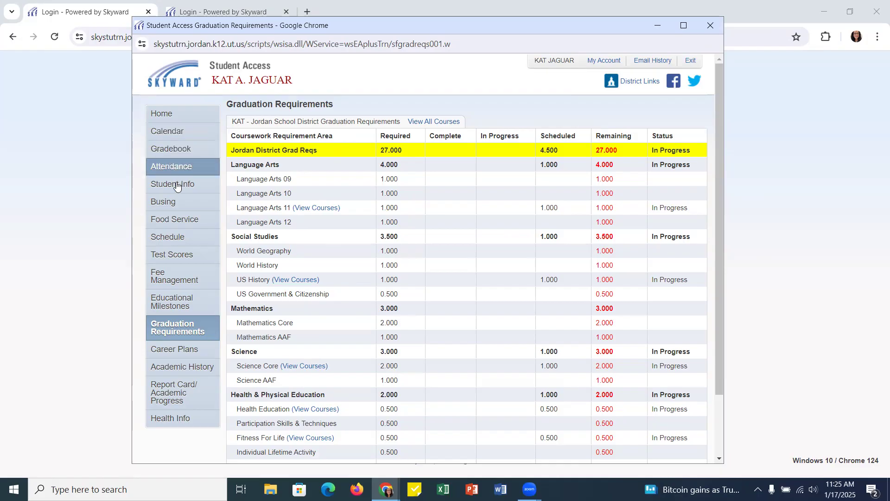
Open the schedule's 2025-2026 course requests for West Jordan High, find course 53100 and add Secondary Math 2 to the selected courses.
click(172, 239)
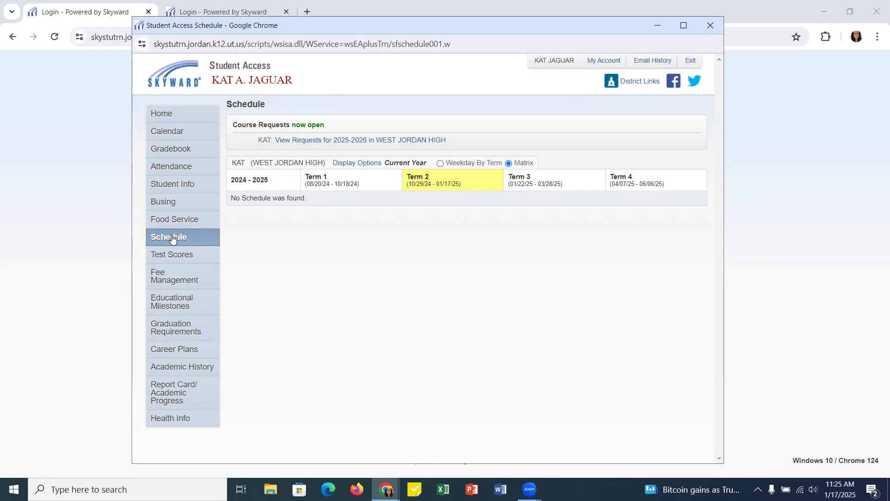
click(336, 141)
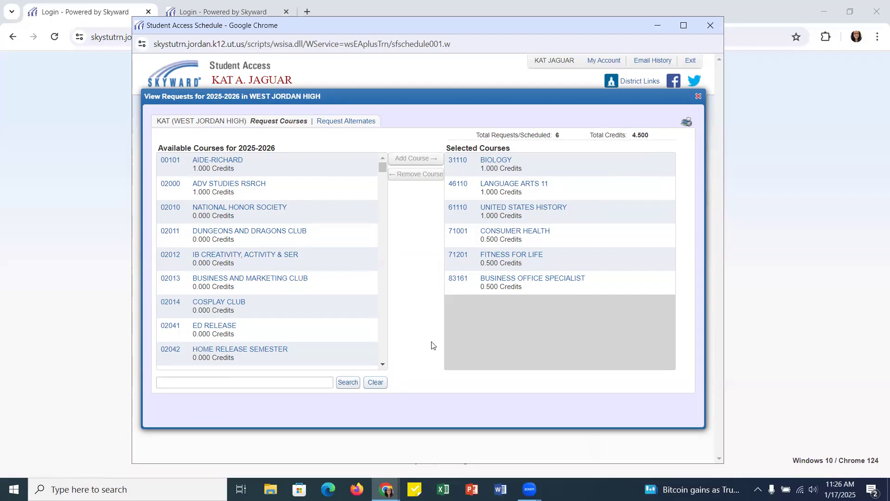
click(224, 383)
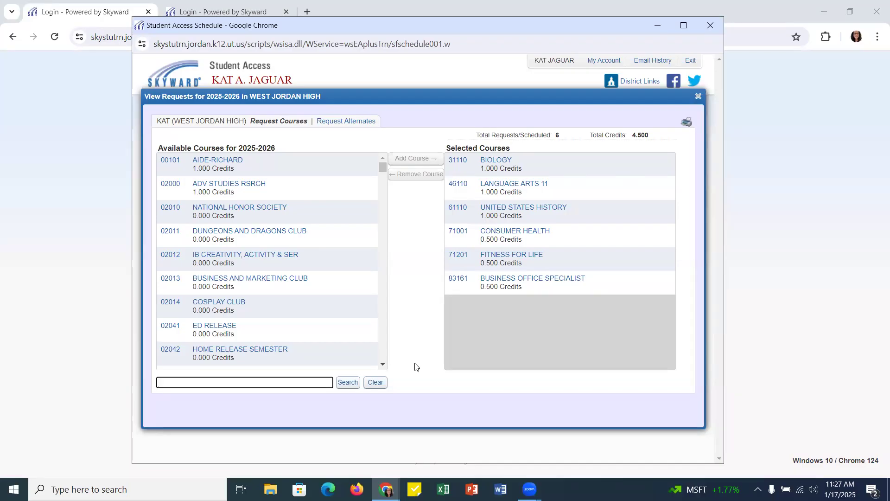
text(53100)
click(346, 382)
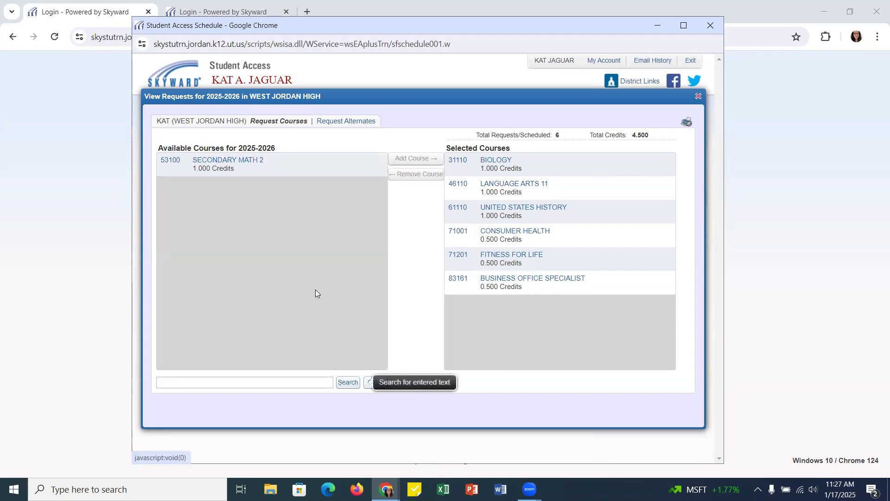
click(300, 170)
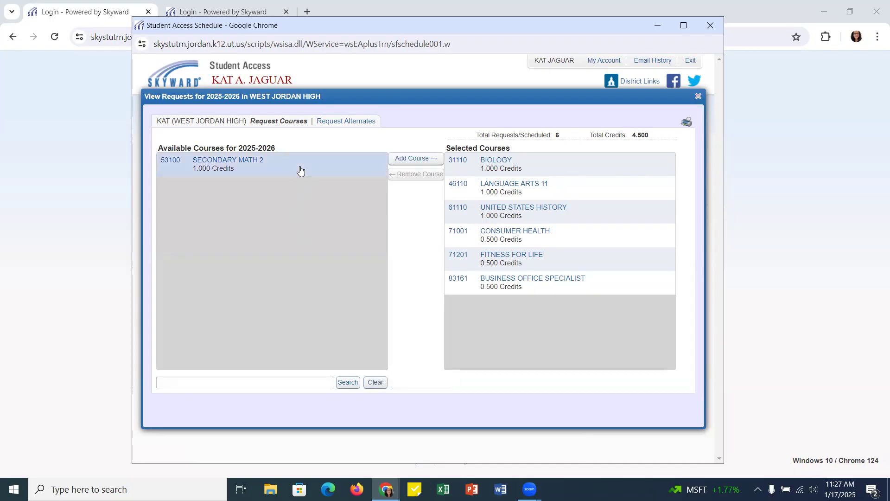
click(401, 159)
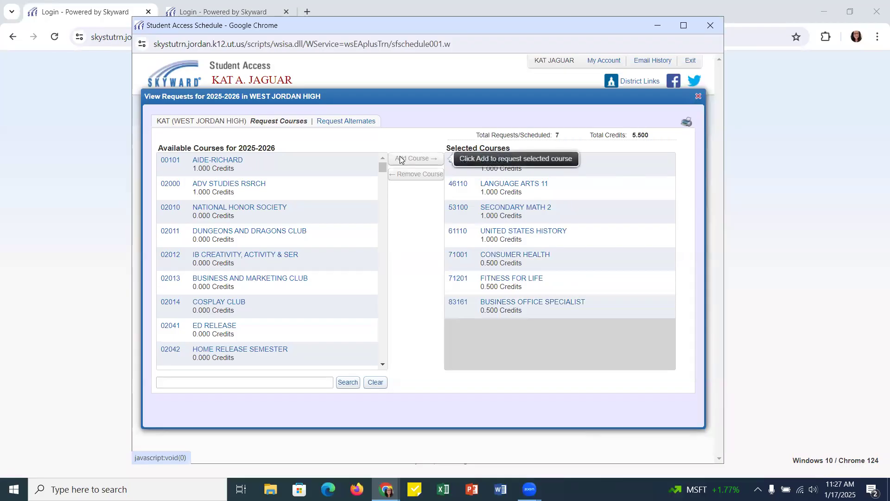
Search the available courses for "us history", then clear the search results.
click(262, 382)
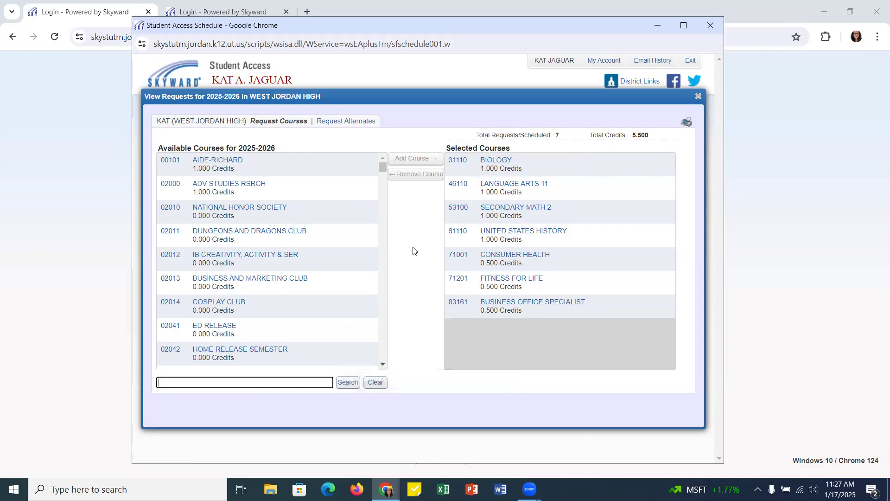
text(us history)
click(347, 384)
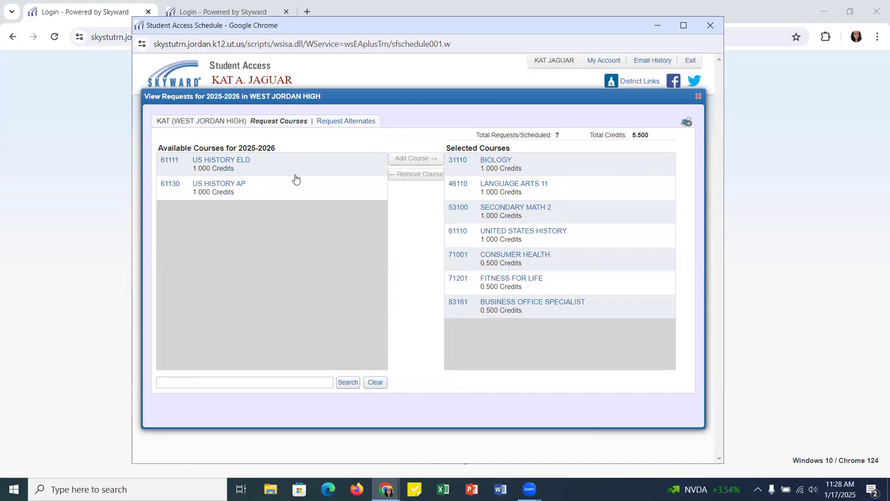
click(376, 385)
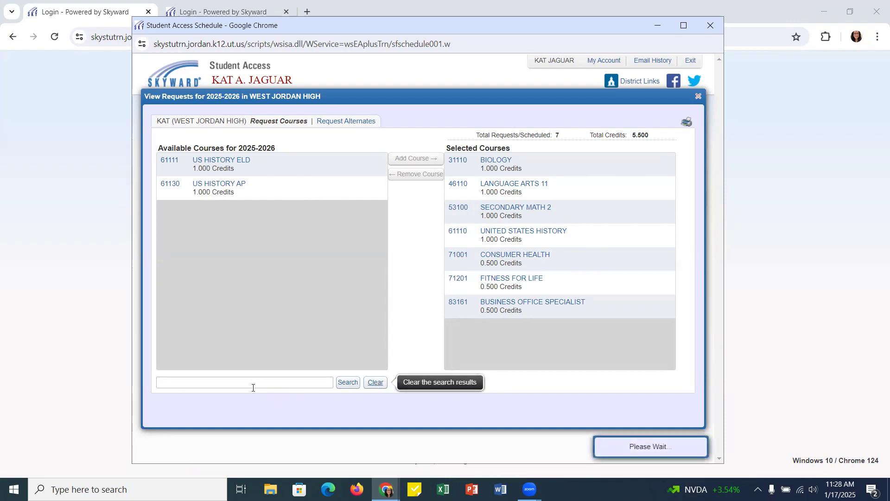
Look up course number 61110 among the available courses and clear the search results.
click(253, 387)
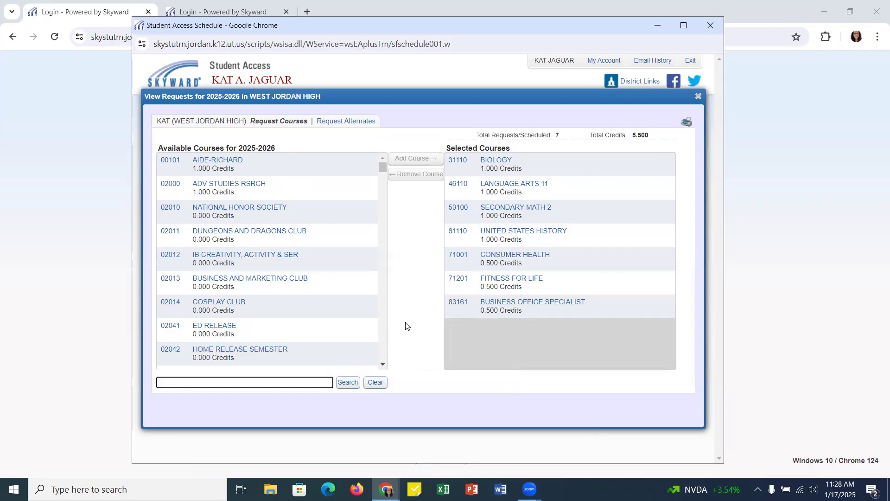
text(61110)
click(347, 381)
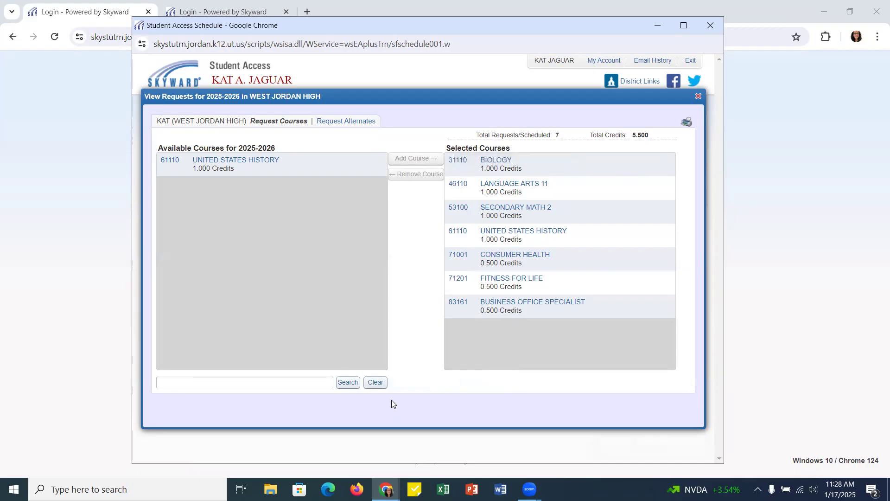
click(378, 385)
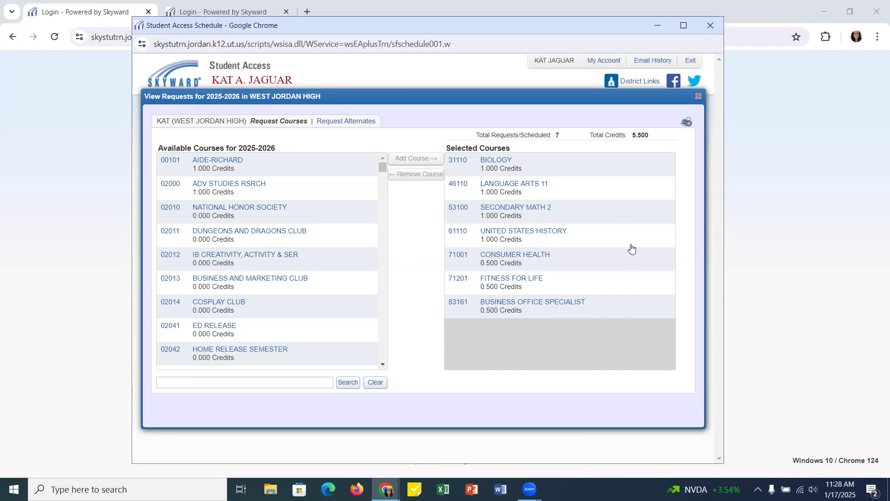
Remove Fitness for Life from the selected courses and open the alternate course requests.
click(614, 284)
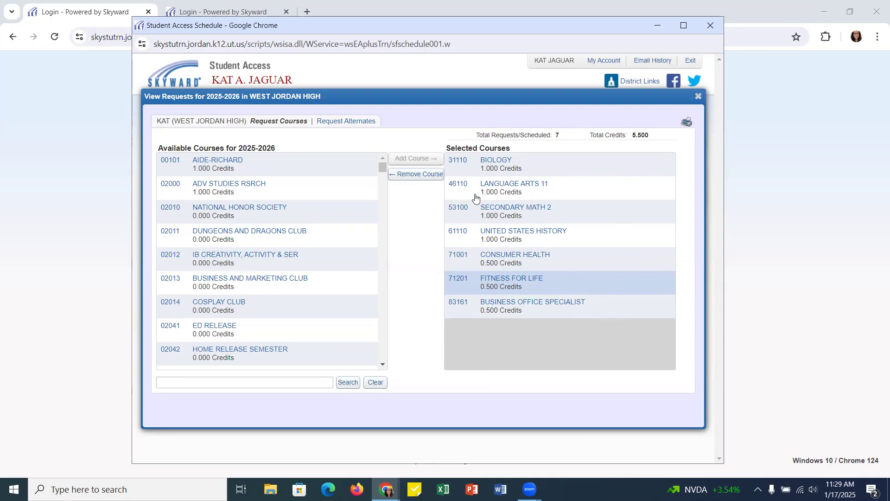
click(415, 179)
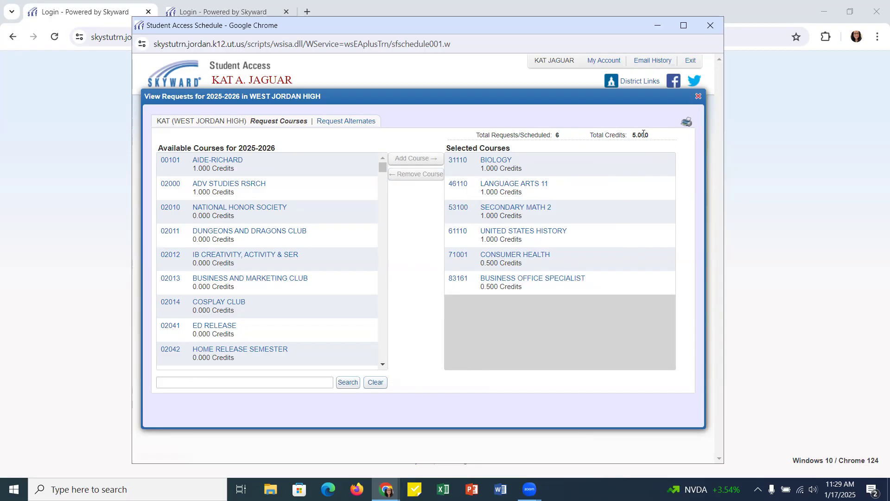
click(325, 125)
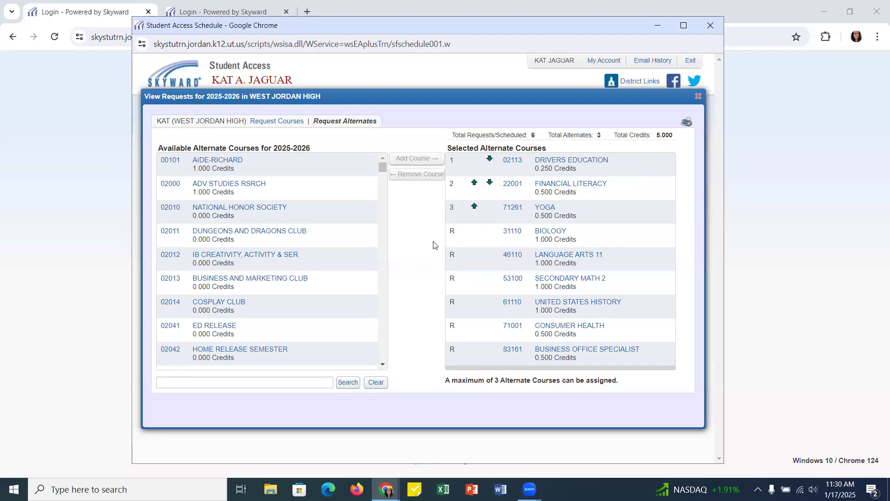
Search the available alternates for "fitness for life" and try to add Fitness for Life as an alternate course.
click(271, 383)
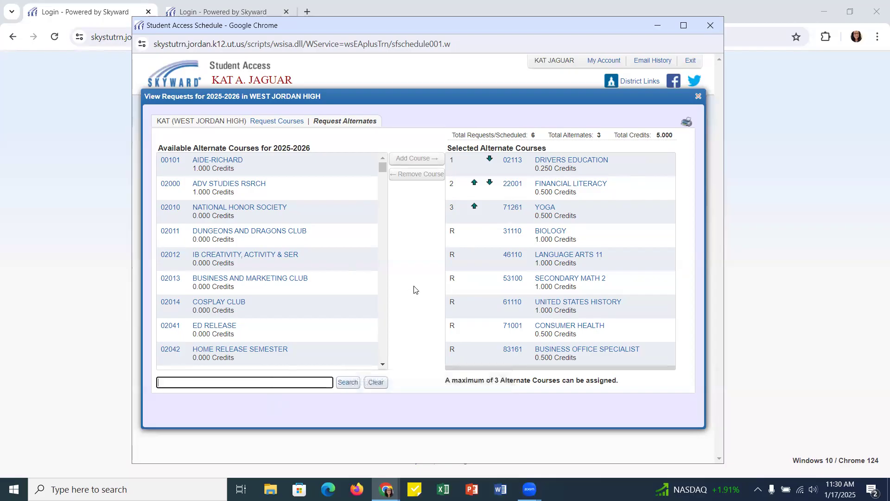
text(fitness n)
key(BackSpace)
text(for life)
click(348, 382)
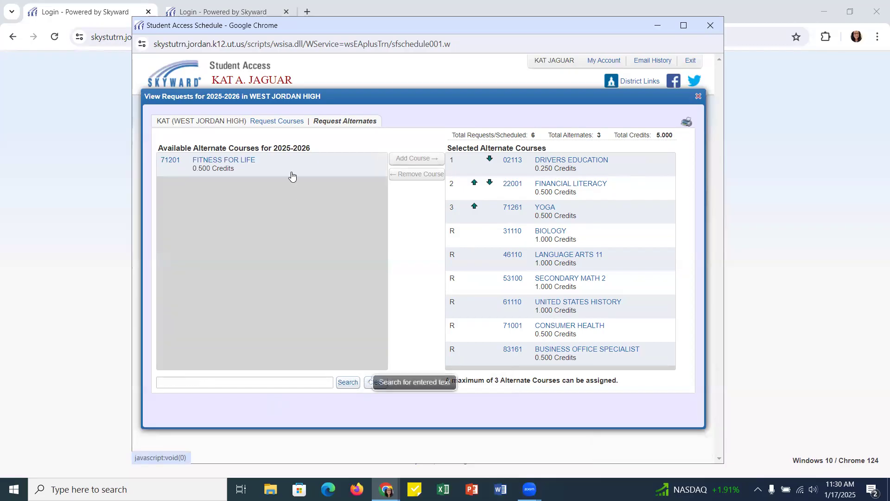
click(290, 175)
click(401, 160)
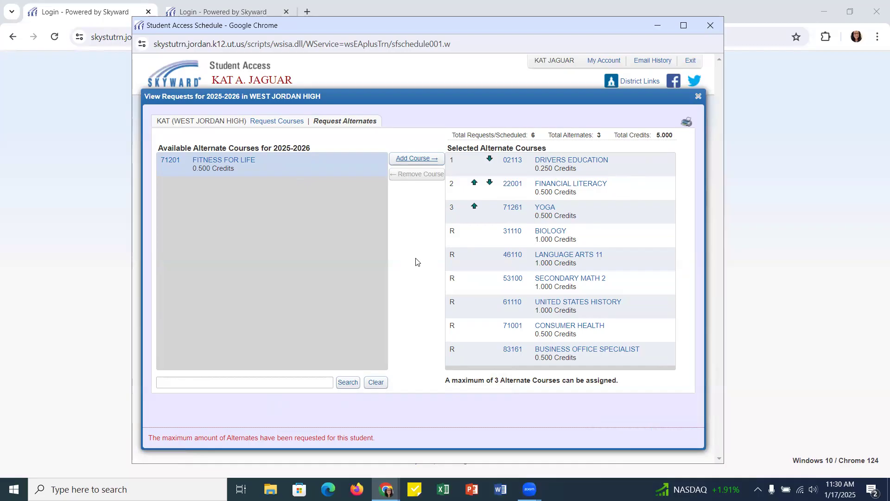
Replace Yoga with Fitness for Life (71201) in the selected alternate courses.
click(589, 218)
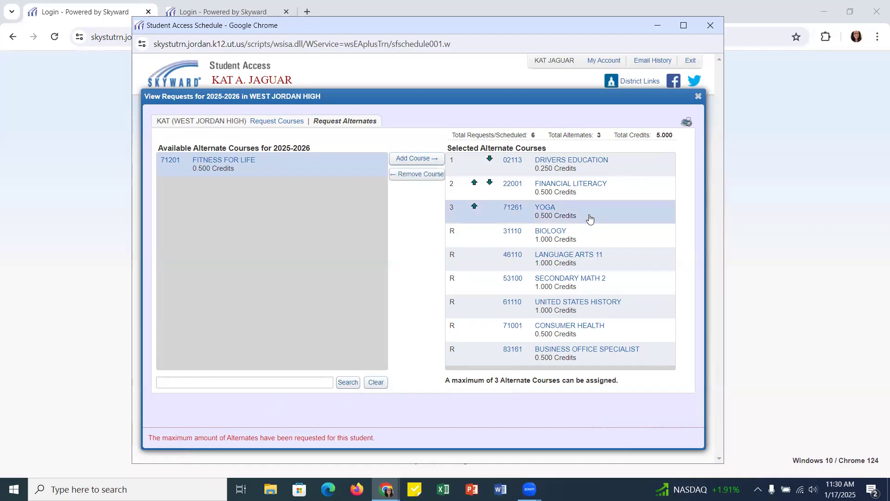
click(413, 178)
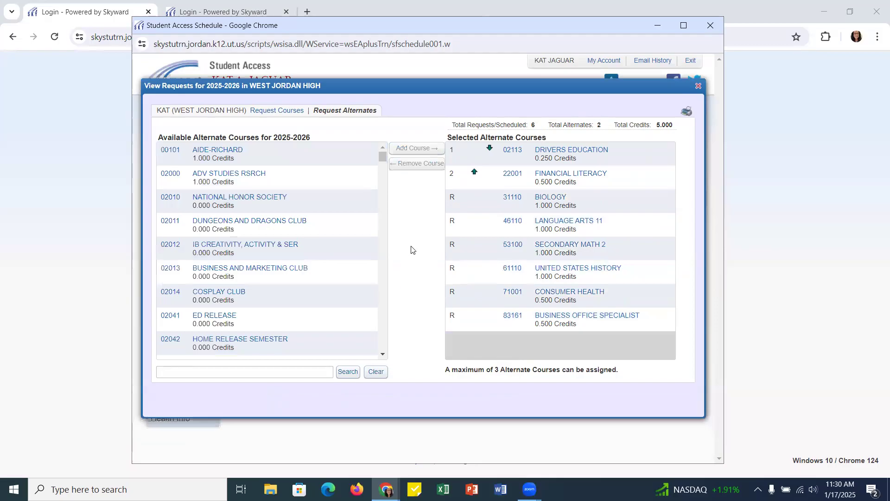
click(279, 371)
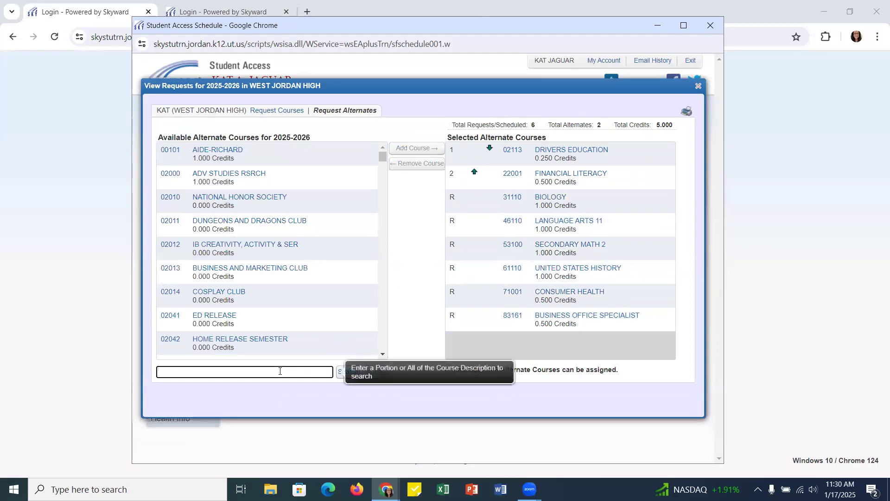
text(fitness for life)
click(341, 372)
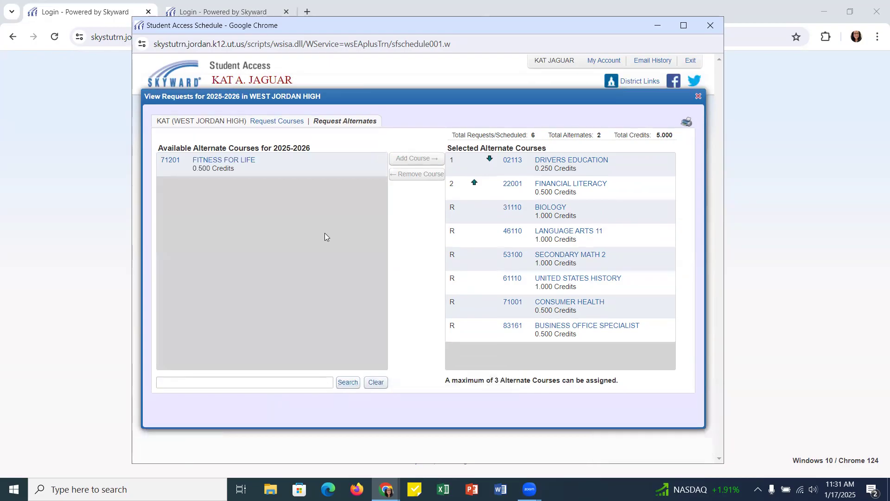
click(297, 173)
click(414, 161)
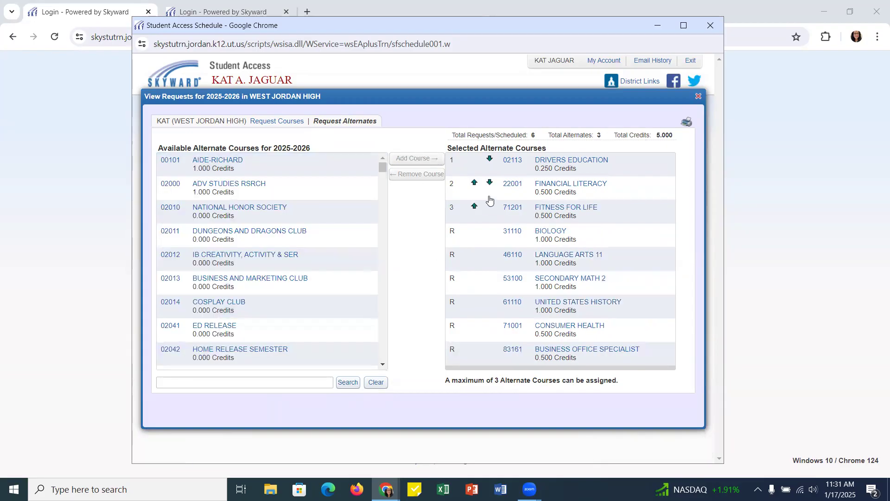
mouse_move(453, 231)
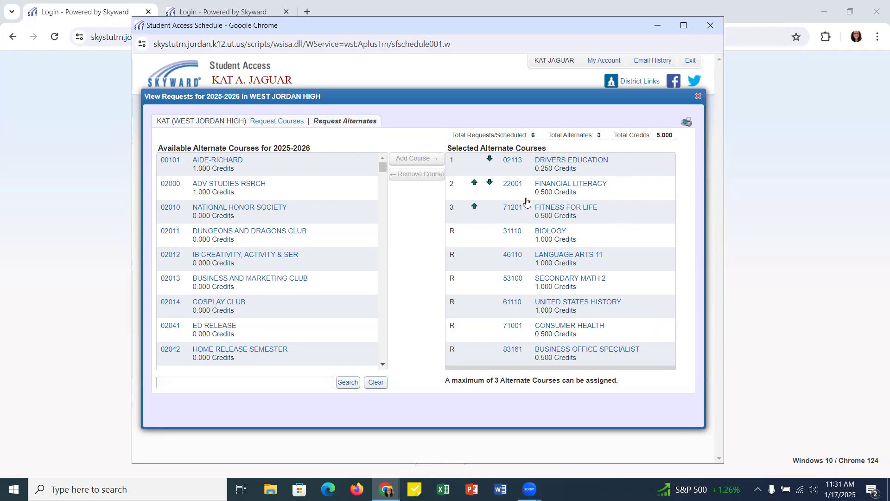
Reorder the selected alternate courses to Financial Literacy first, Fitness for Life second and Drivers Education third.
click(474, 184)
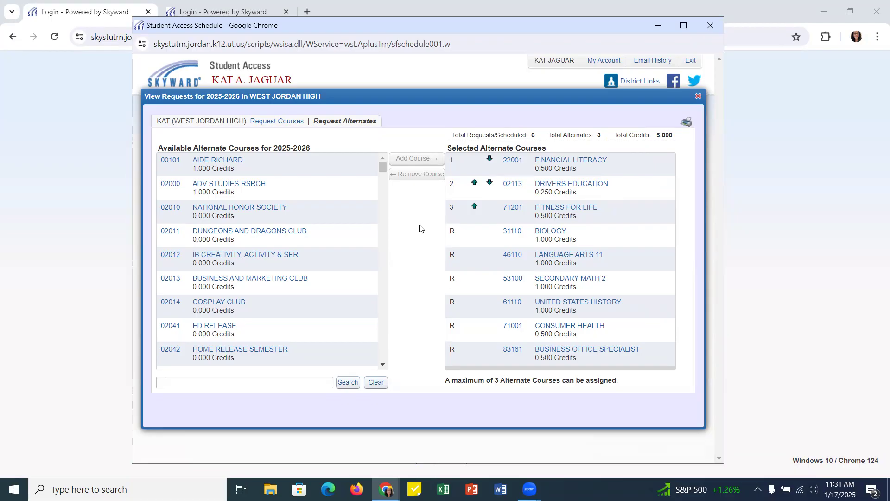
click(488, 186)
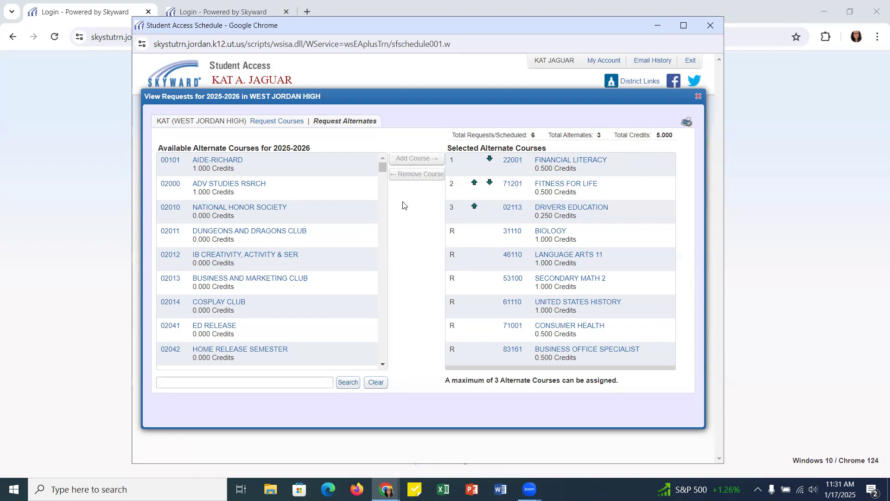
Review the selected courses and the alternate requests, and close the 2025-2026 course requests window.
click(275, 122)
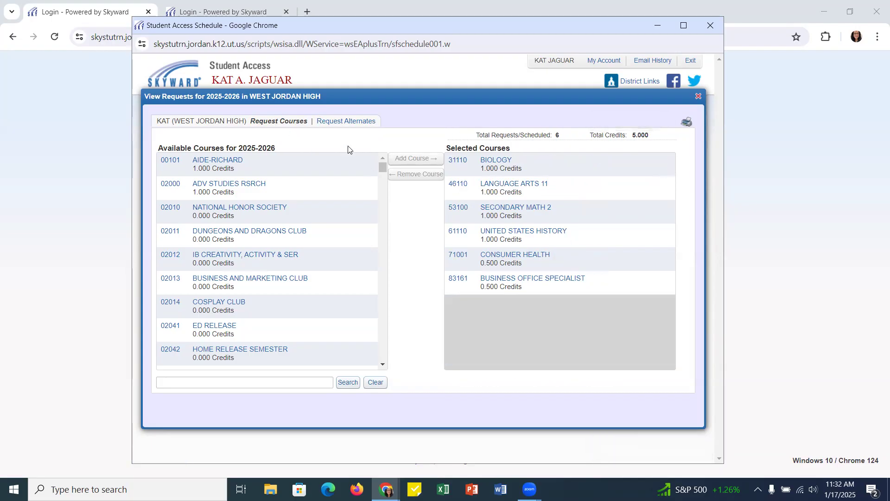
click(329, 123)
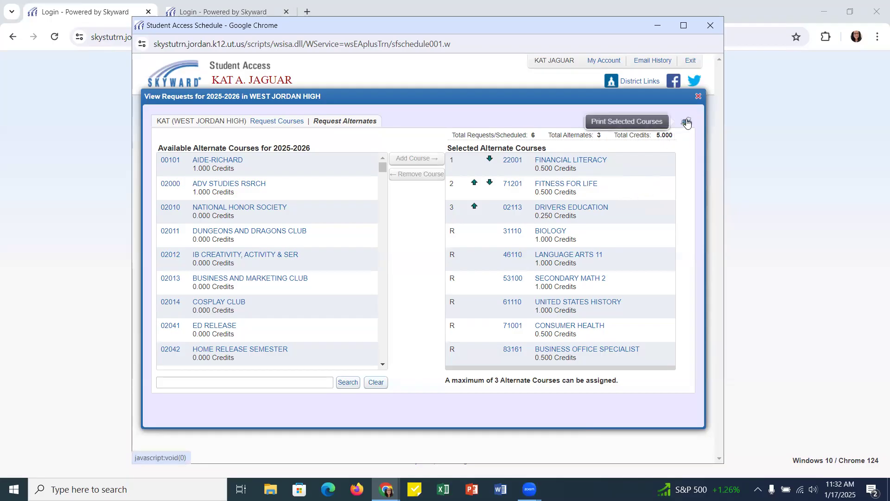
click(281, 124)
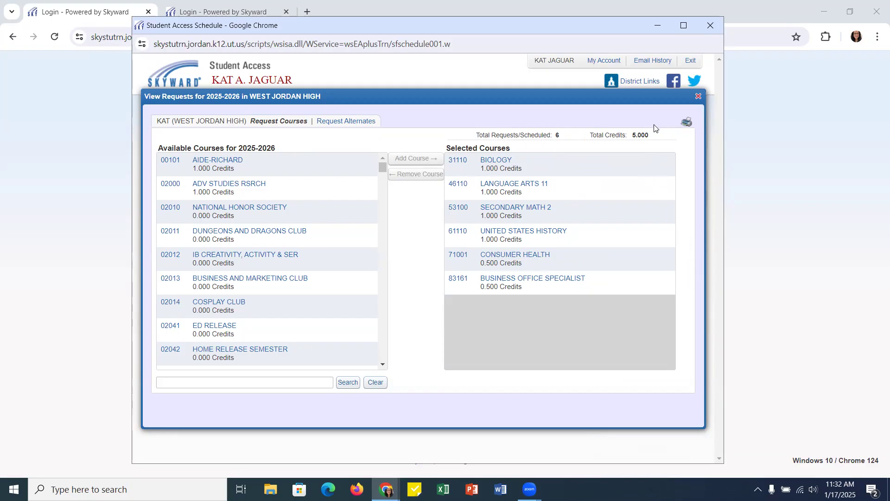
click(698, 99)
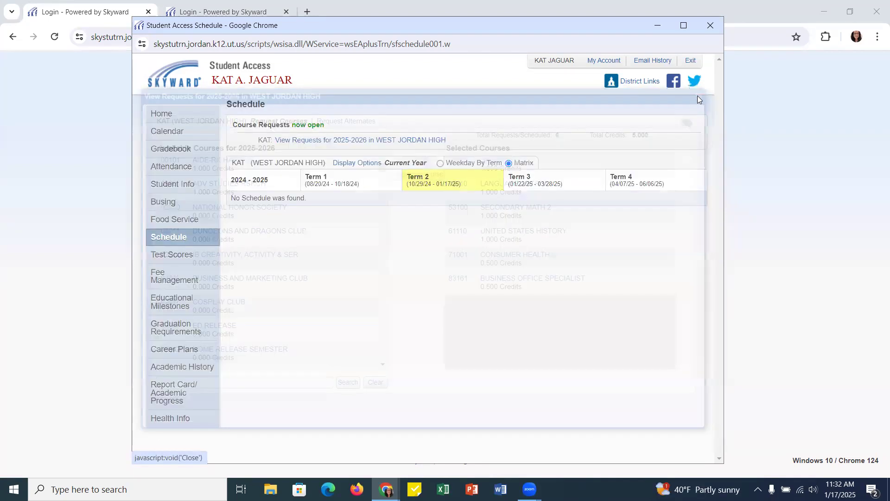